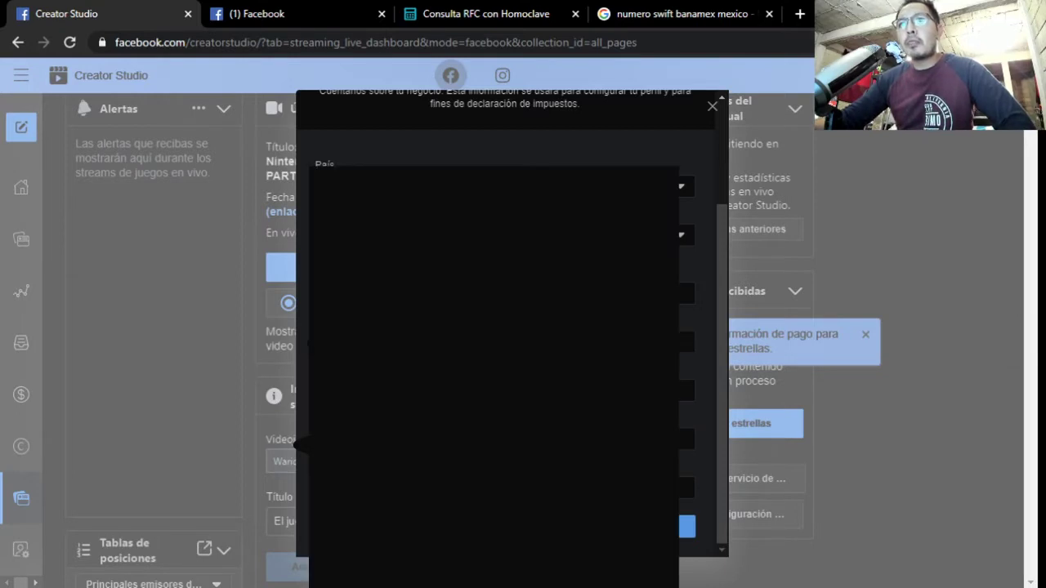
Examine the payout setup form's country, business type, legal name, address, city and contact fields
scroll(506, 326, up, 3)
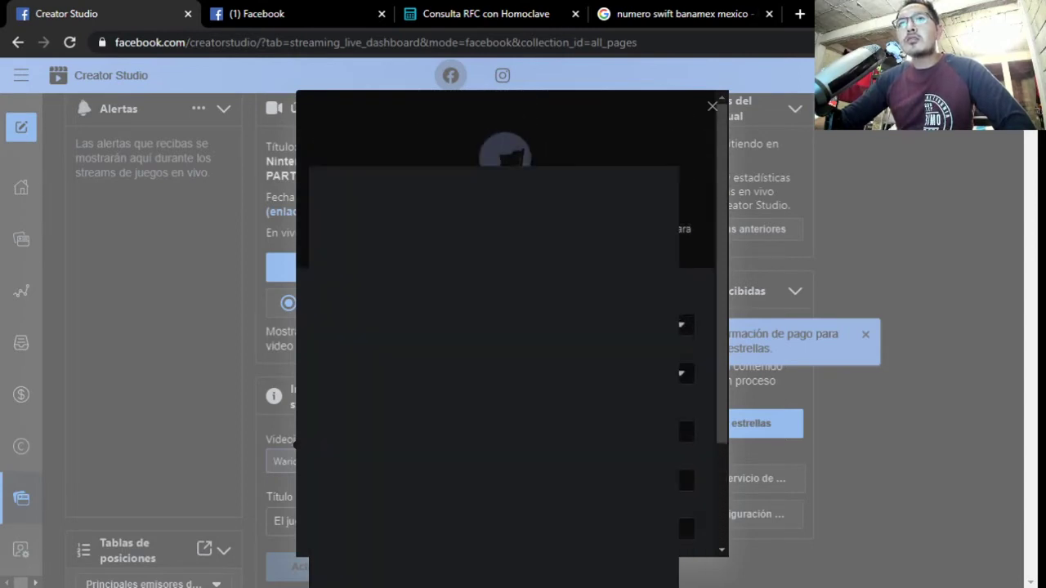
scroll(506, 327, down, 1)
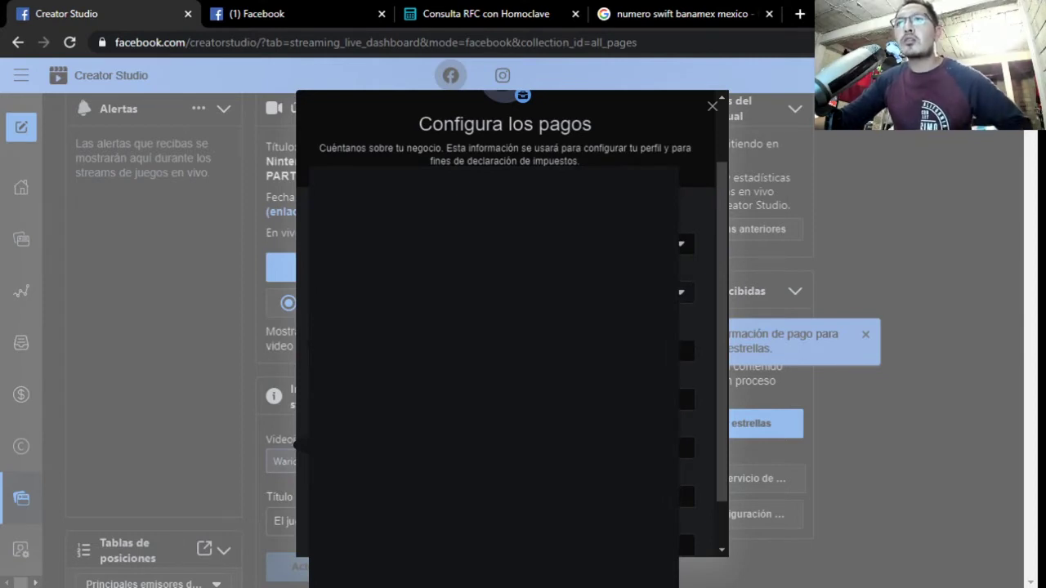
drag(720, 282, 726, 249)
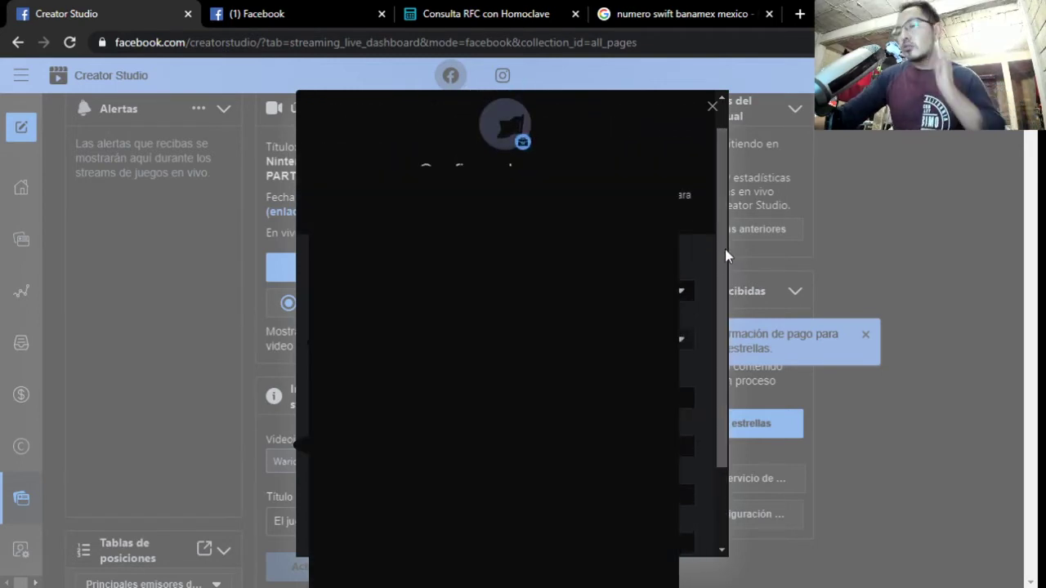
drag(724, 249, 721, 305)
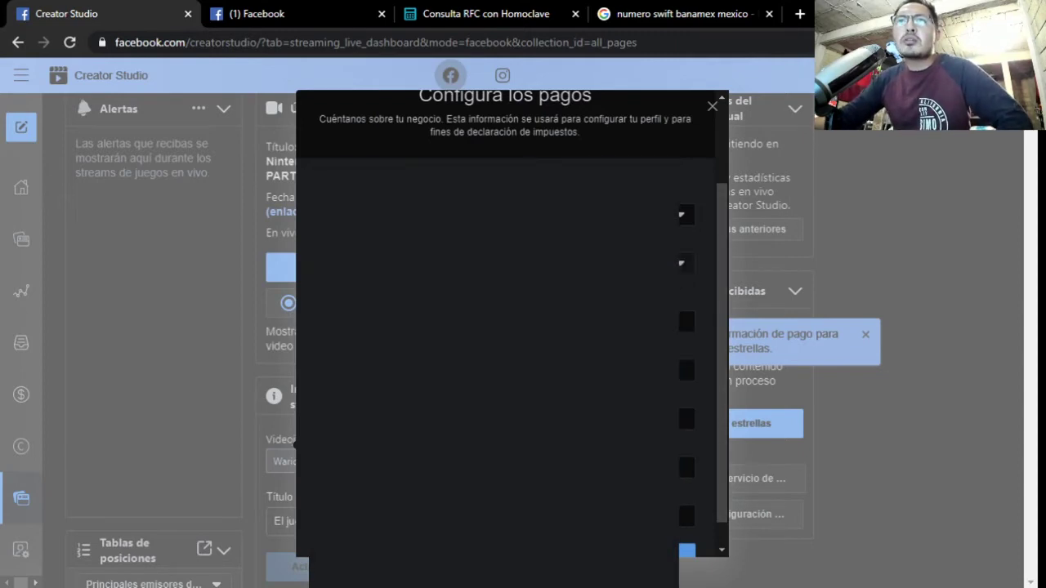
scroll(521, 295, down, 1)
click(521, 295)
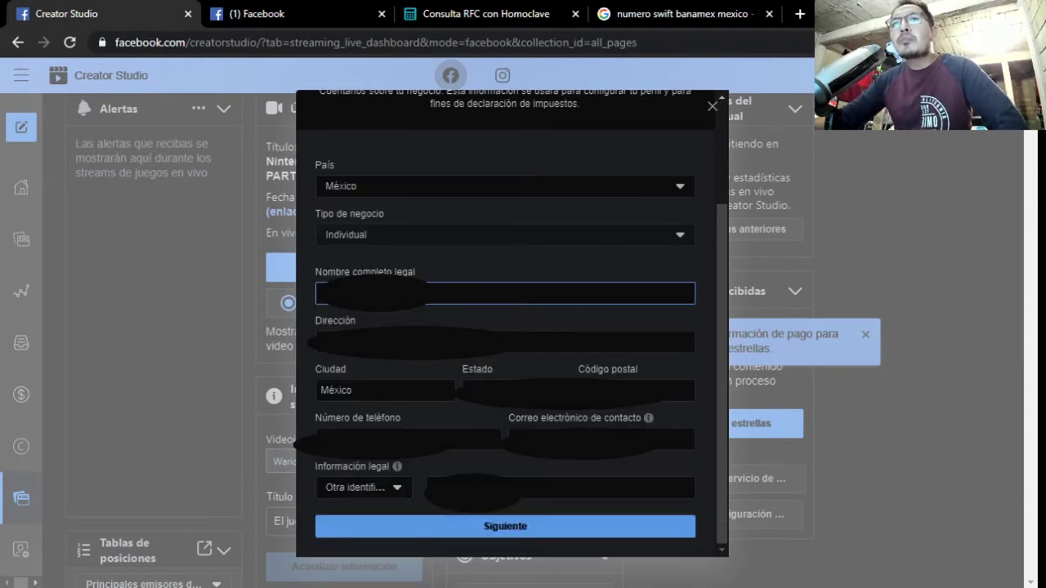
click(533, 344)
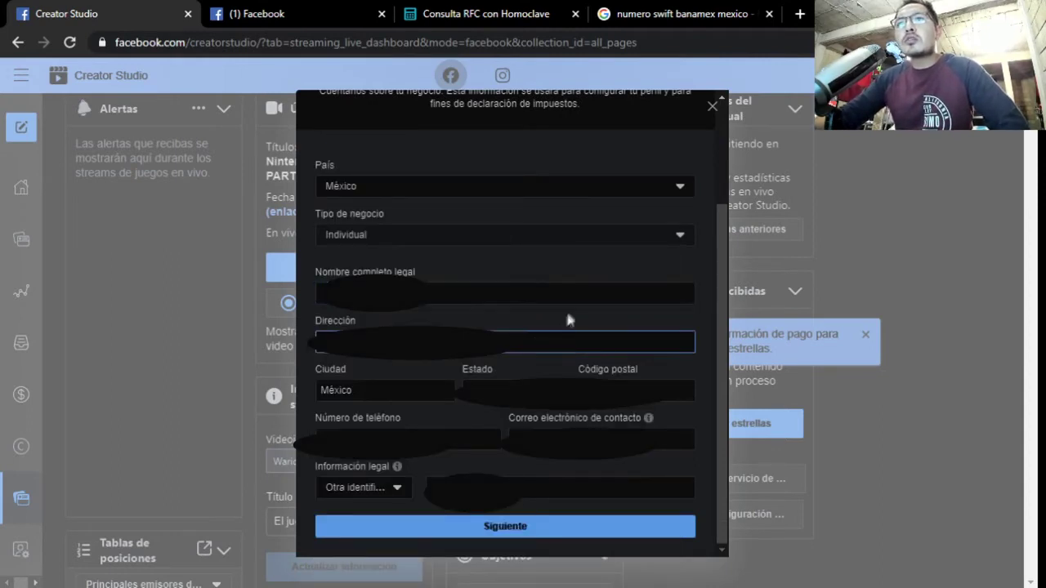
click(582, 317)
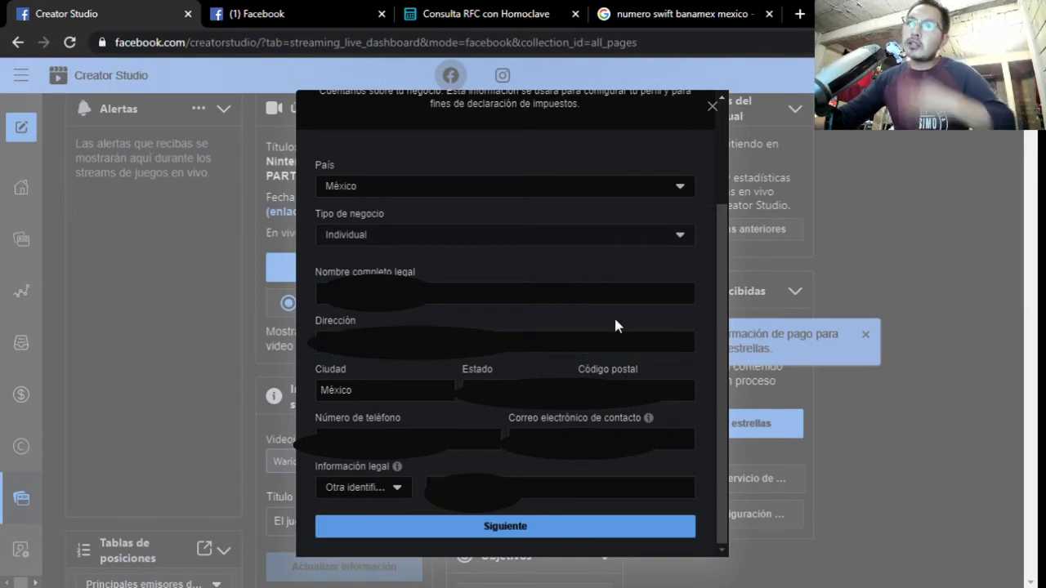
click(377, 390)
key(Tab)
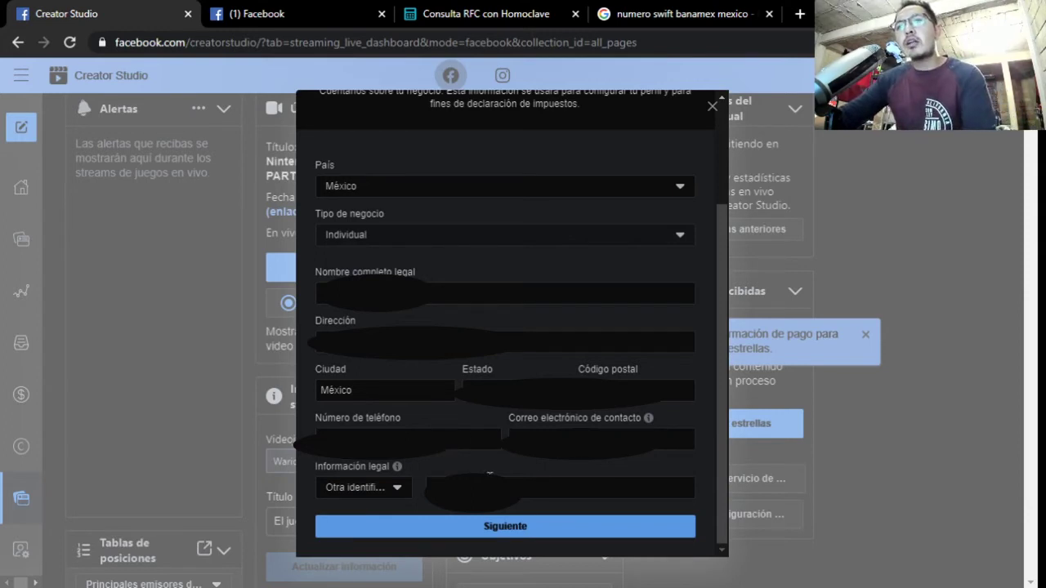
Check the legal information type Otra identificación fiscal oficial and its number field, and submit the business details
click(397, 490)
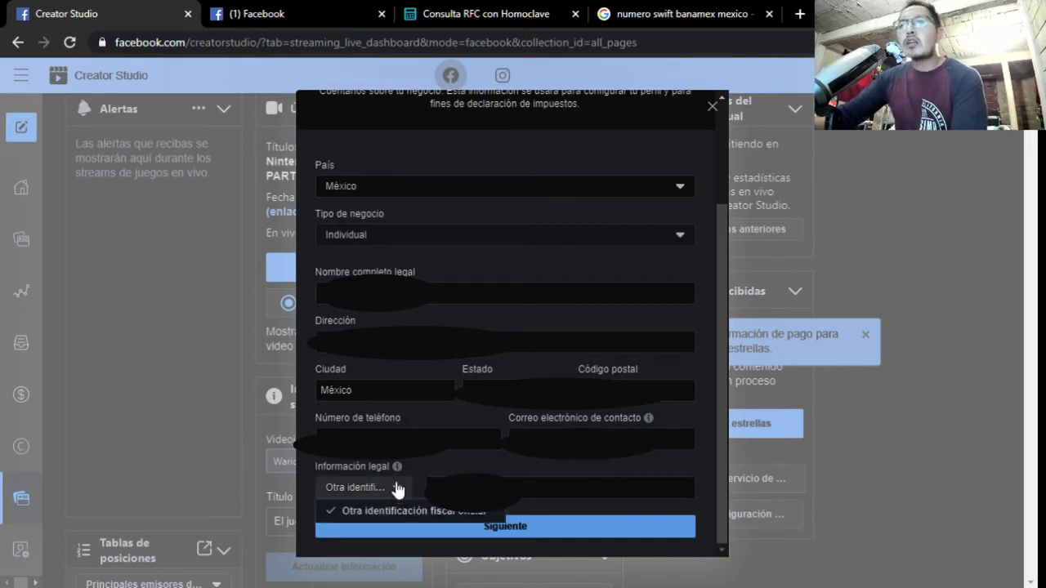
click(455, 452)
click(520, 482)
click(496, 466)
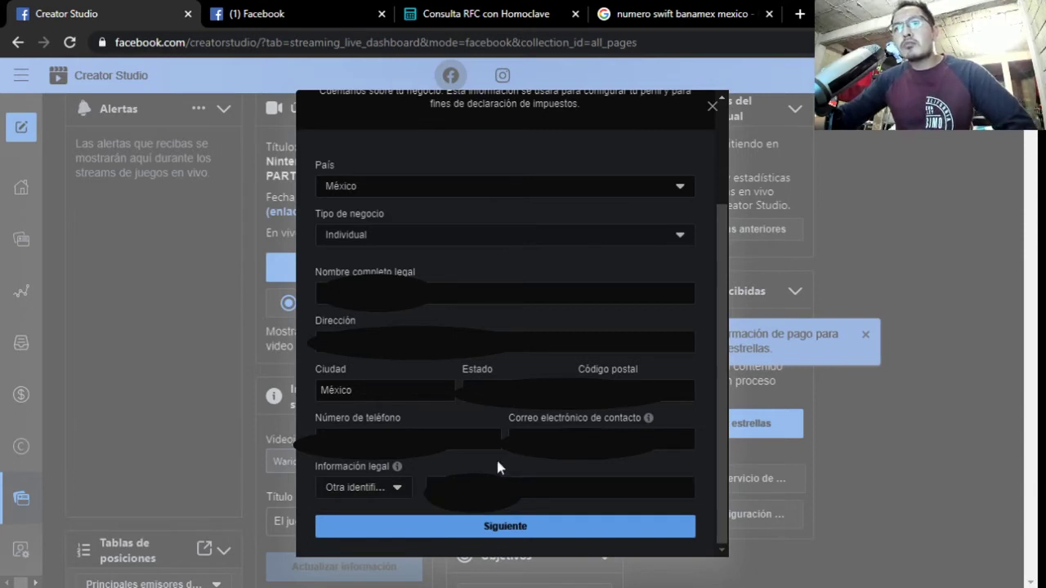
click(513, 482)
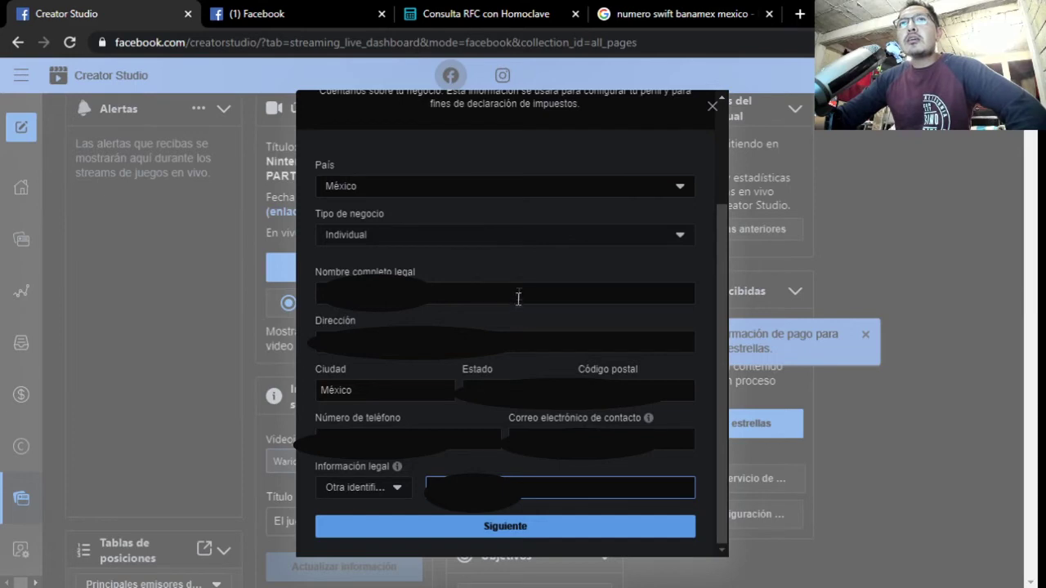
click(539, 529)
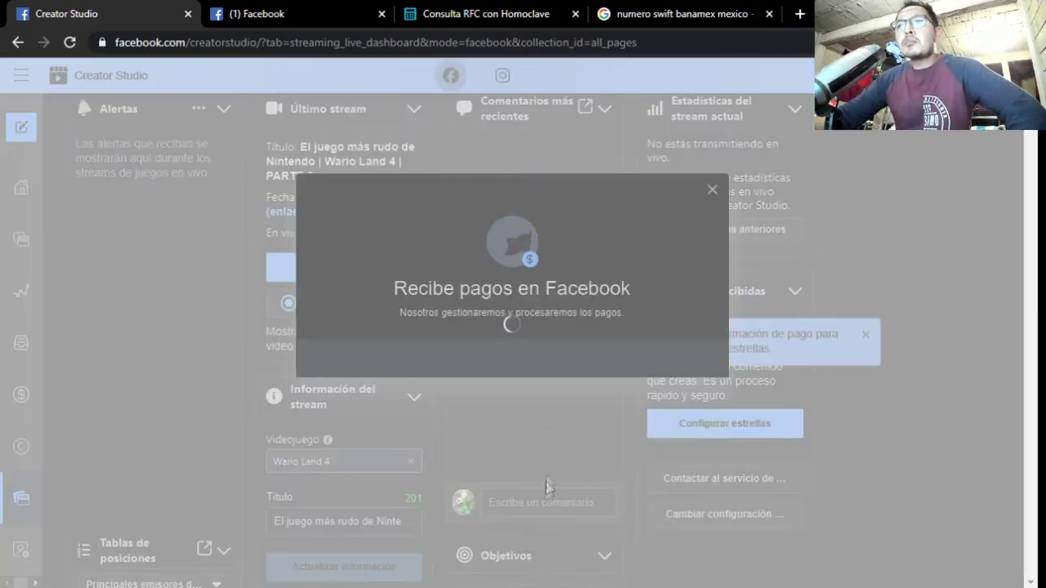
Examine the bank linking form, including its bank country, SWIFT number and account fields
scroll(551, 378, down, 3)
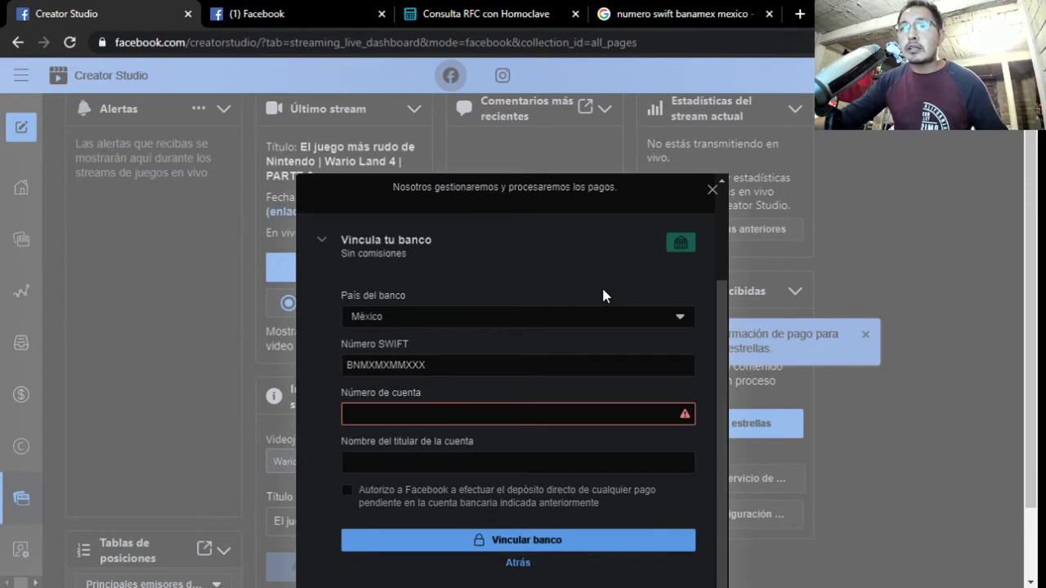
click(449, 365)
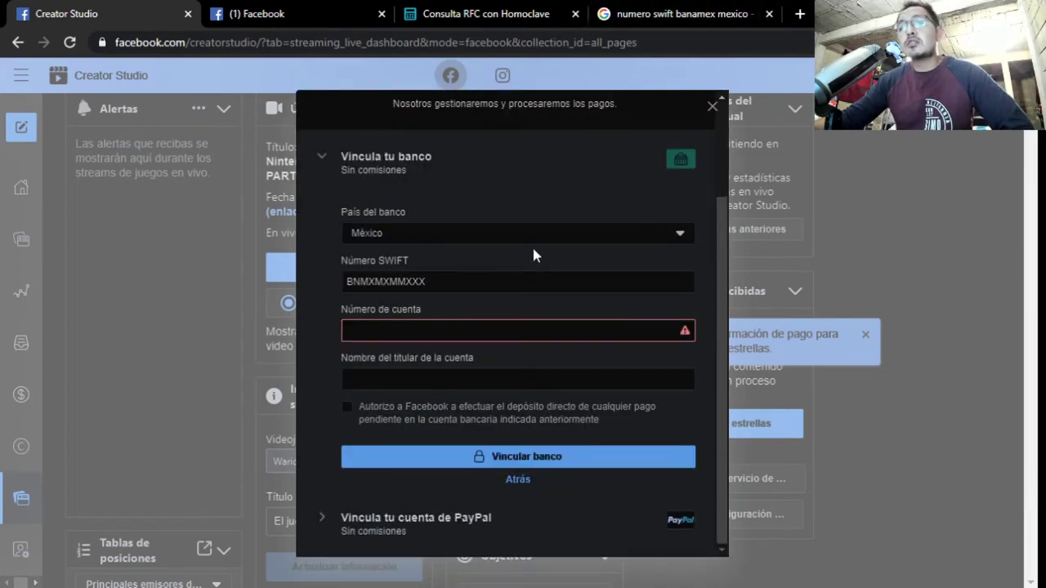
drag(450, 283, 345, 283)
click(486, 190)
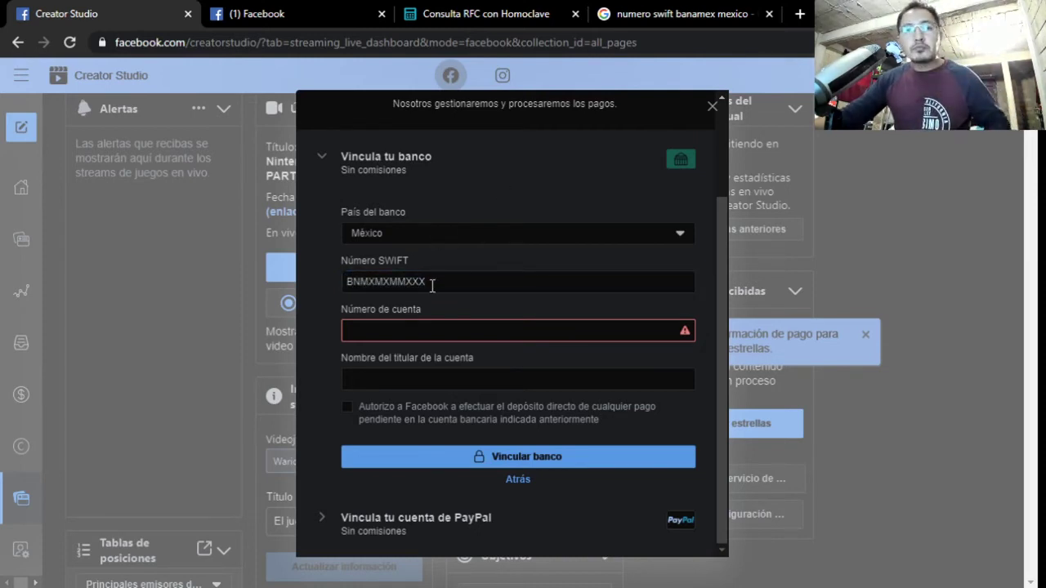
drag(433, 283, 346, 283)
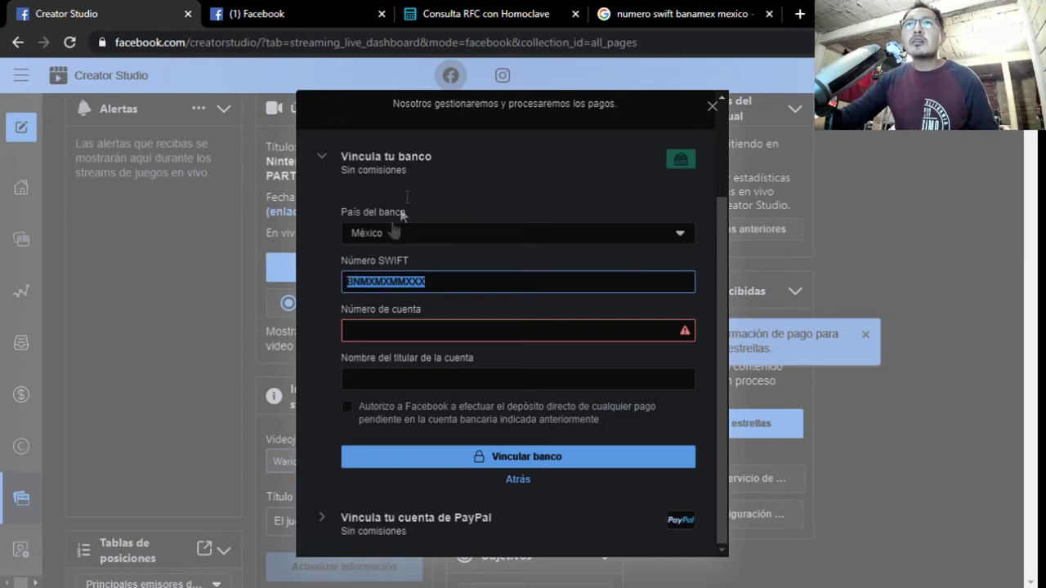
Compare the bank and PayPal payout options, and return to the bank linking form
click(450, 158)
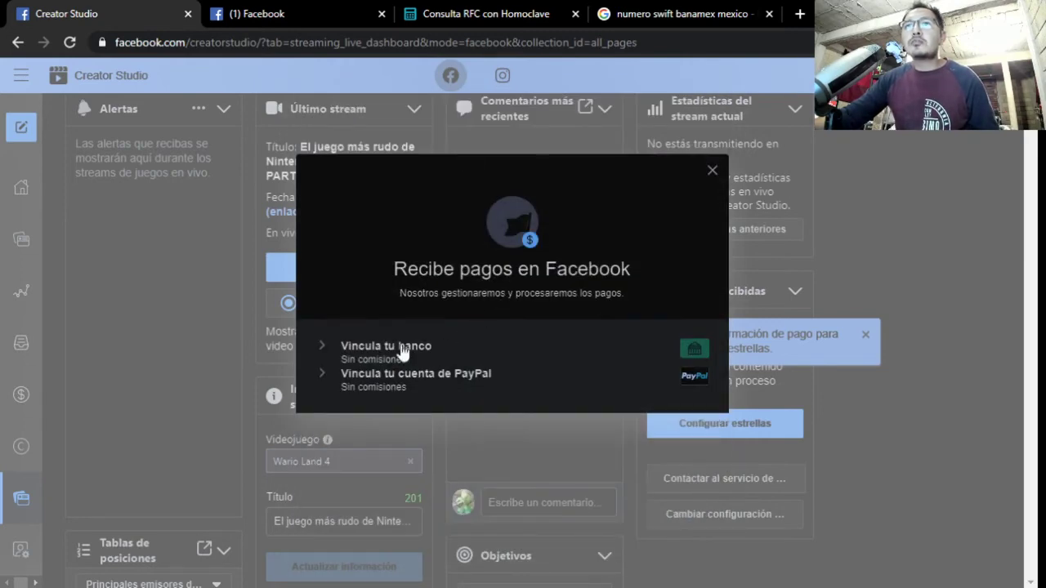
click(406, 347)
scroll(492, 303, down, 1)
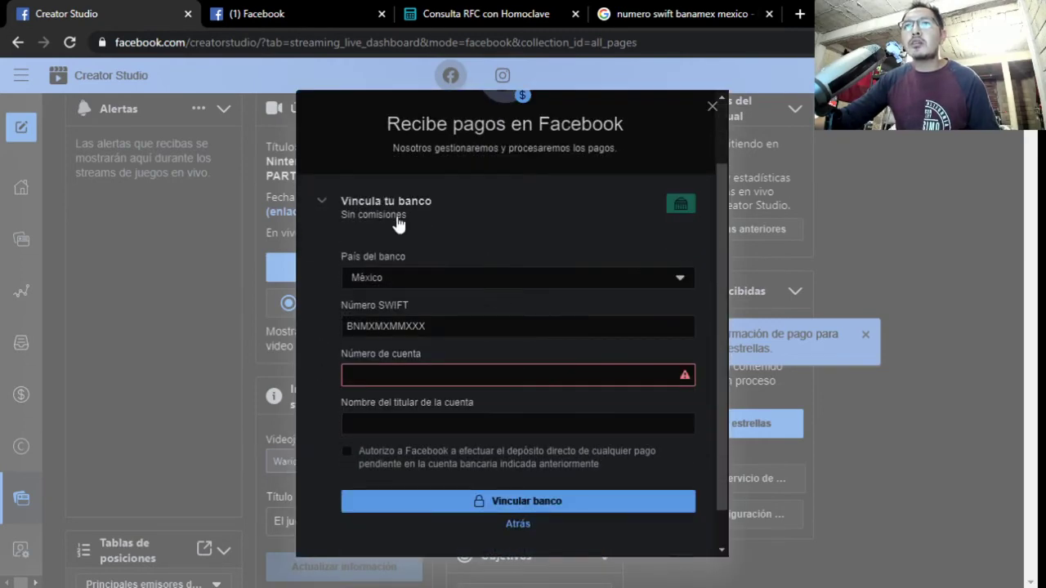
scroll(397, 223, down, 2)
scroll(401, 219, up, 2)
scroll(405, 266, down, 2)
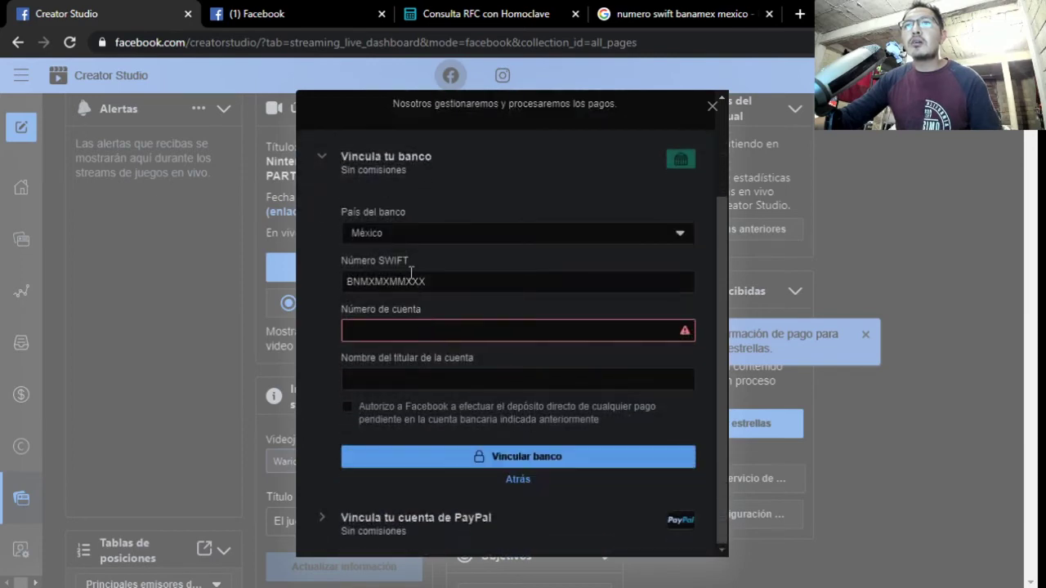
click(378, 522)
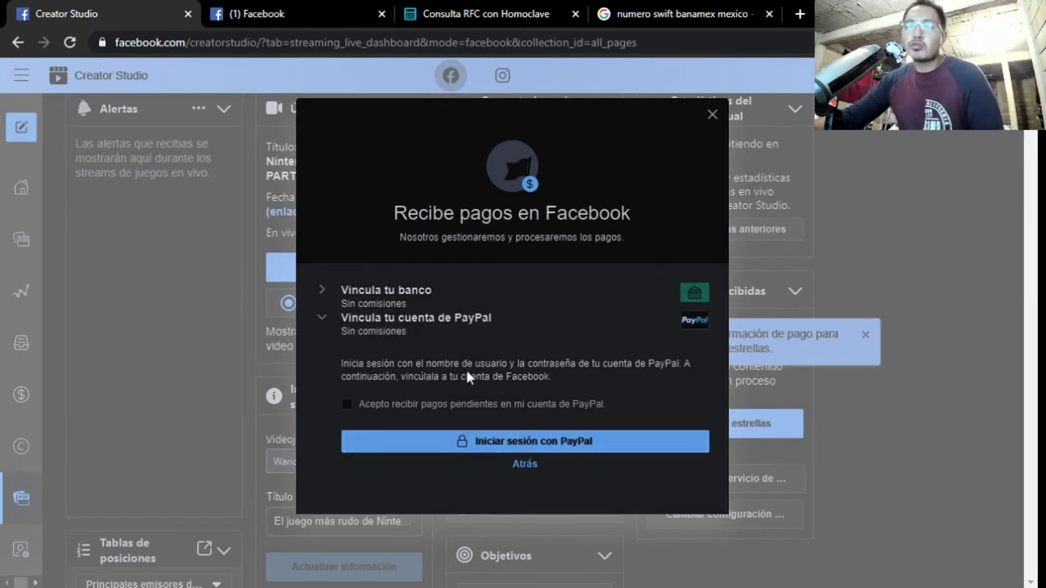
click(411, 303)
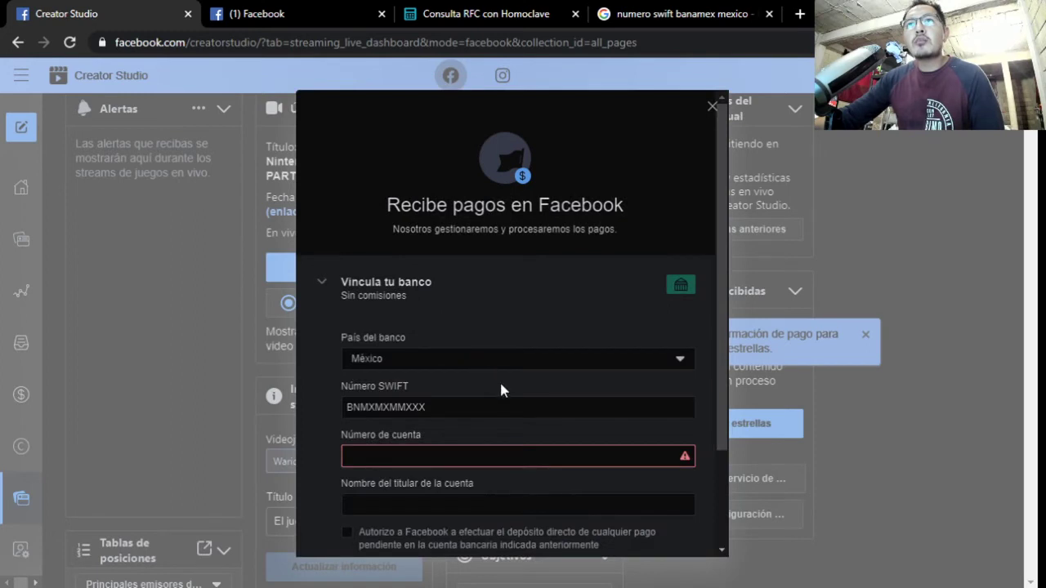
Enter the account holder's full name and the bank account number in the bank linking form
click(598, 371)
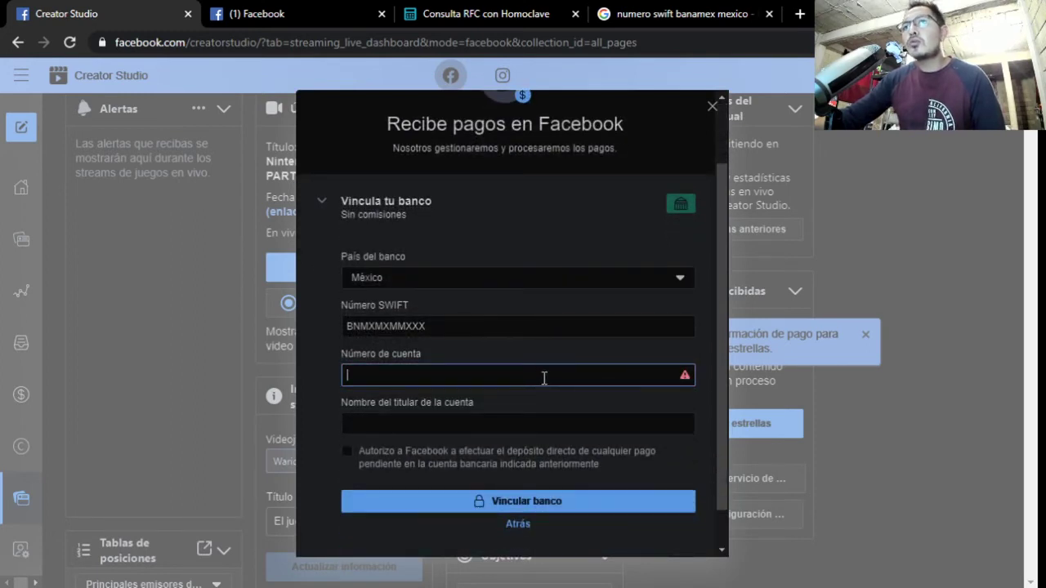
click(451, 431)
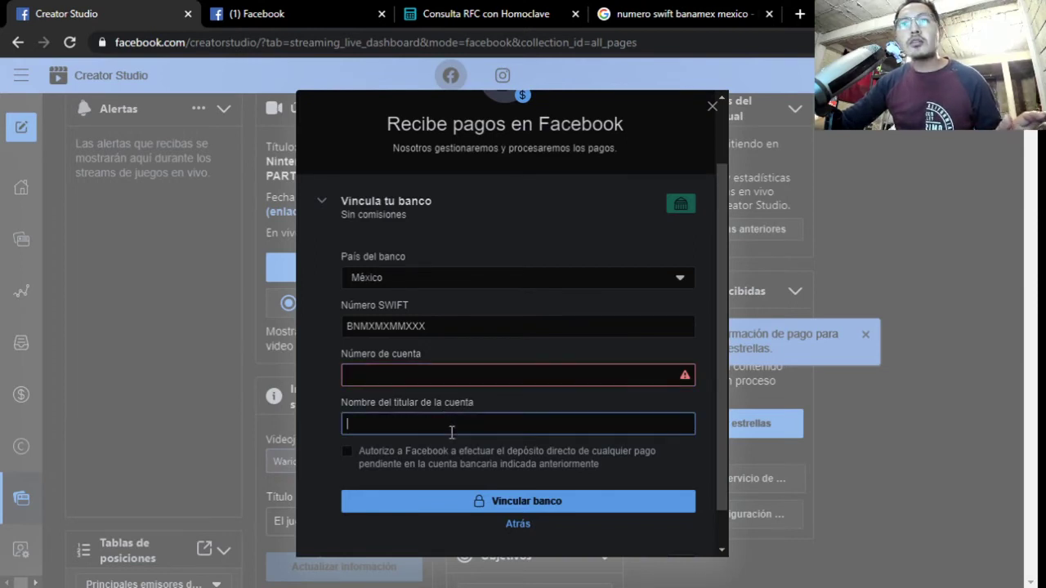
text(Alberto F)
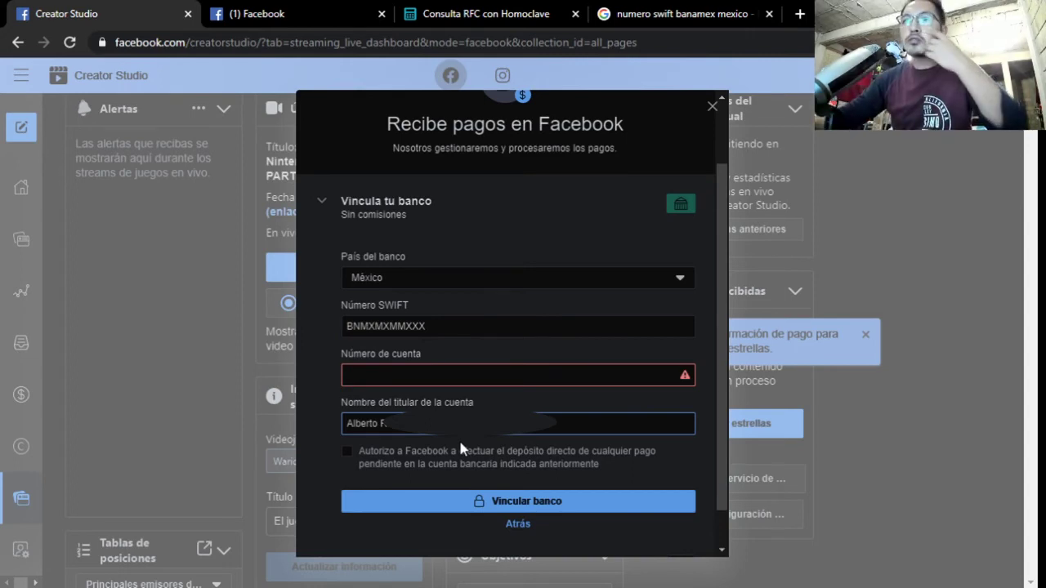
click(460, 377)
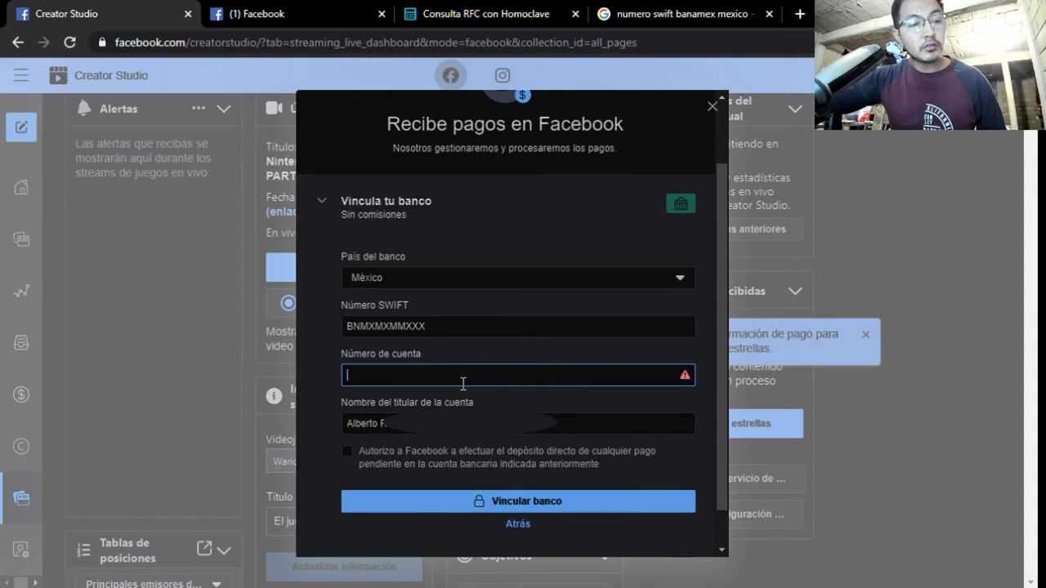
text(02)
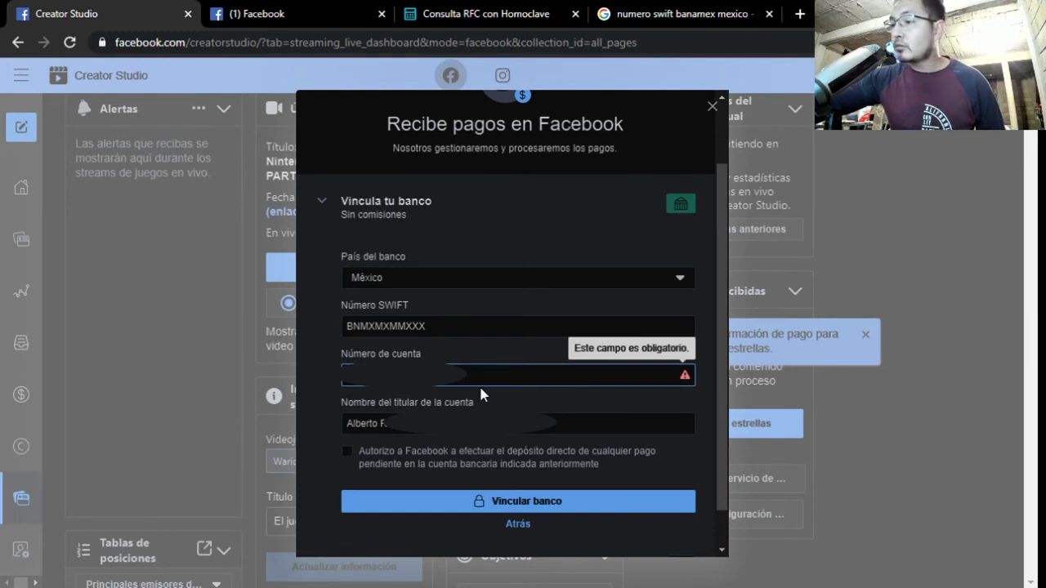
Authorize direct deposits to link the bank account, and confirm the business owner's legal information
click(347, 454)
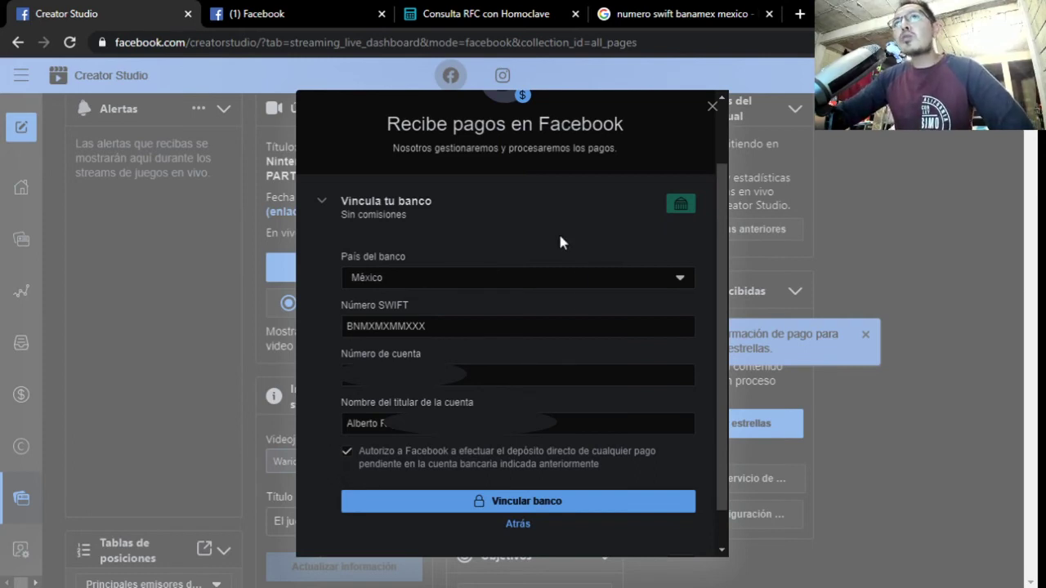
click(518, 500)
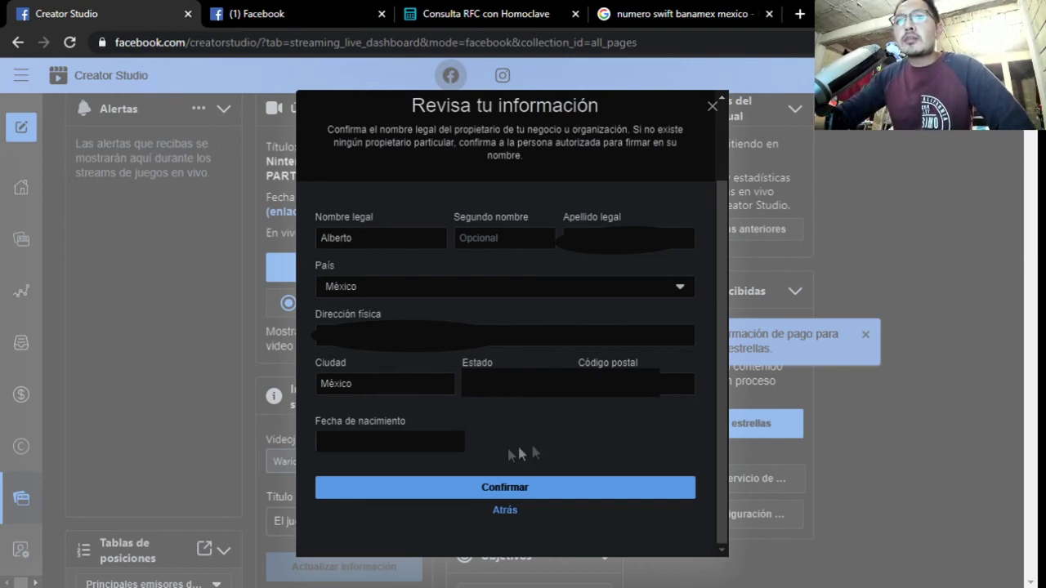
click(586, 492)
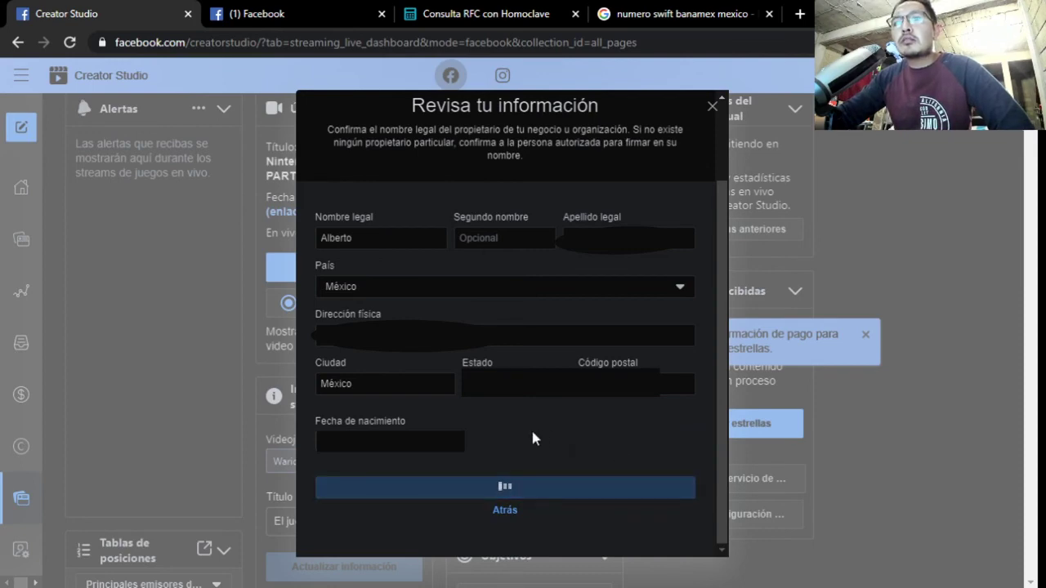